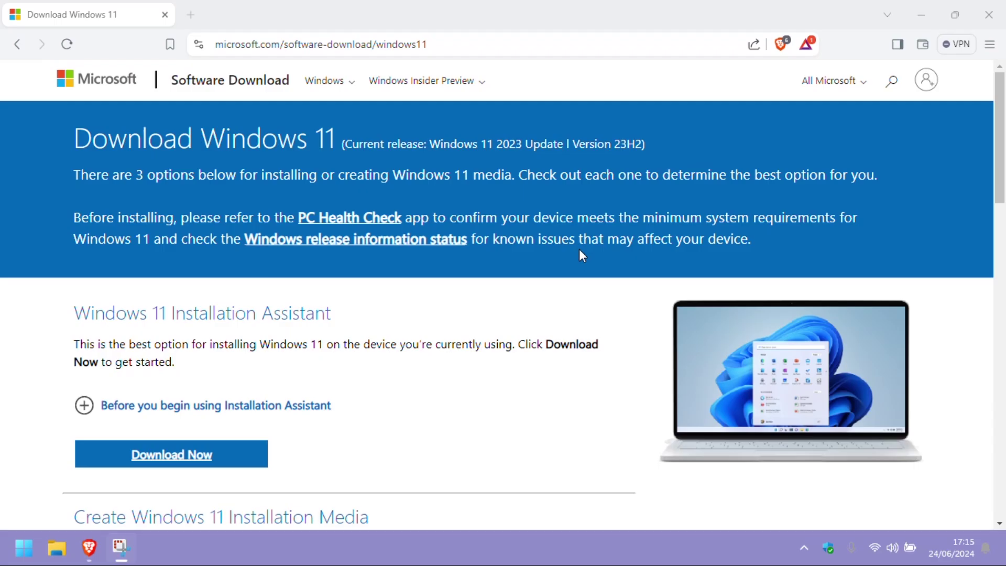
# Scroll the Download Windows 11 page down to the Disk Image (ISO) section.
pyautogui.scroll(-3, 289, 266)
pyautogui.scroll(-8, 287, 269)
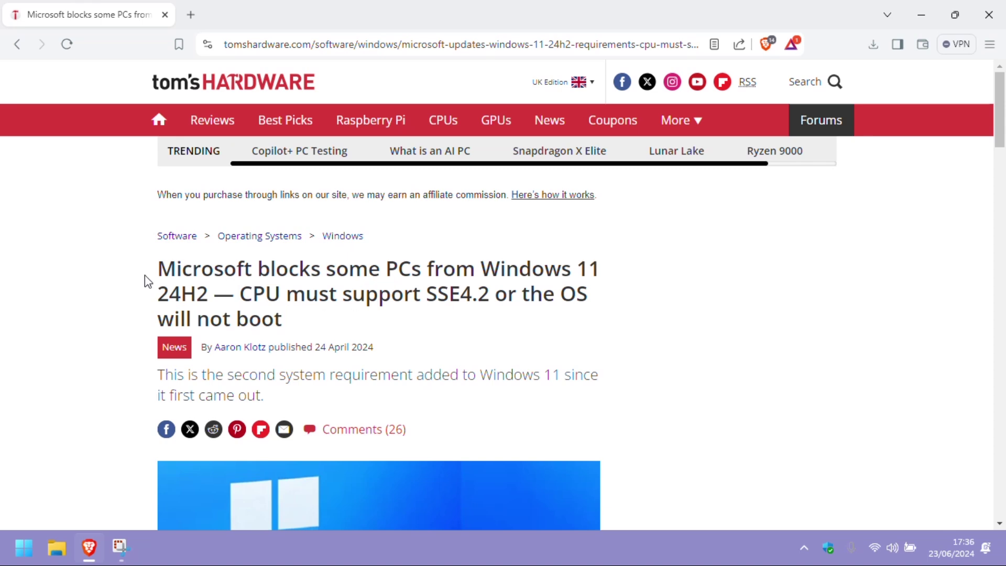
# Highlight headline phrases in turn, finishing on 'the OS will not boot'.
pyautogui.moveTo(158, 268); pyautogui.dragTo(423, 275)
pyautogui.click(756, 322)
pyautogui.moveTo(158, 272); pyautogui.dragTo(423, 277)
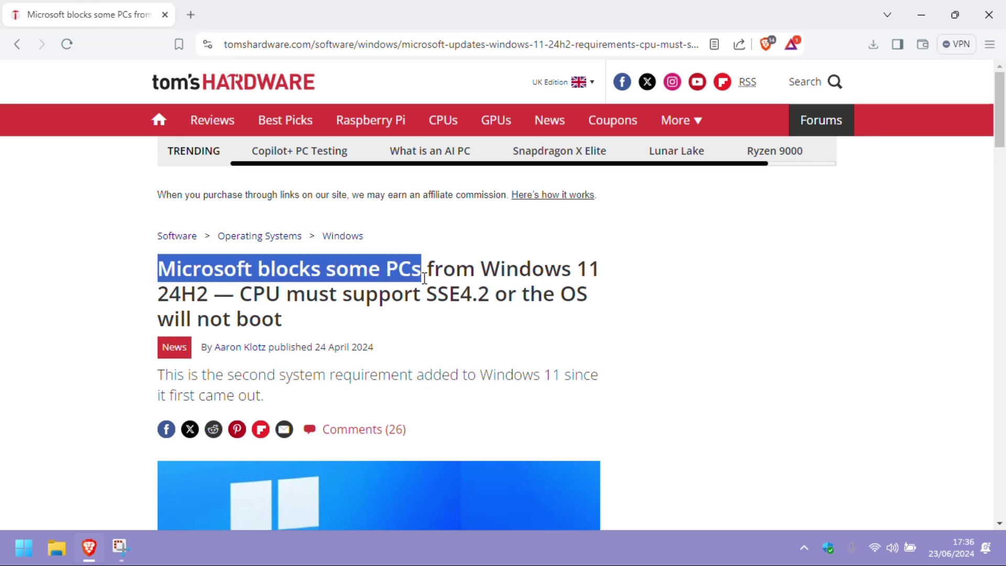
pyautogui.click(524, 309)
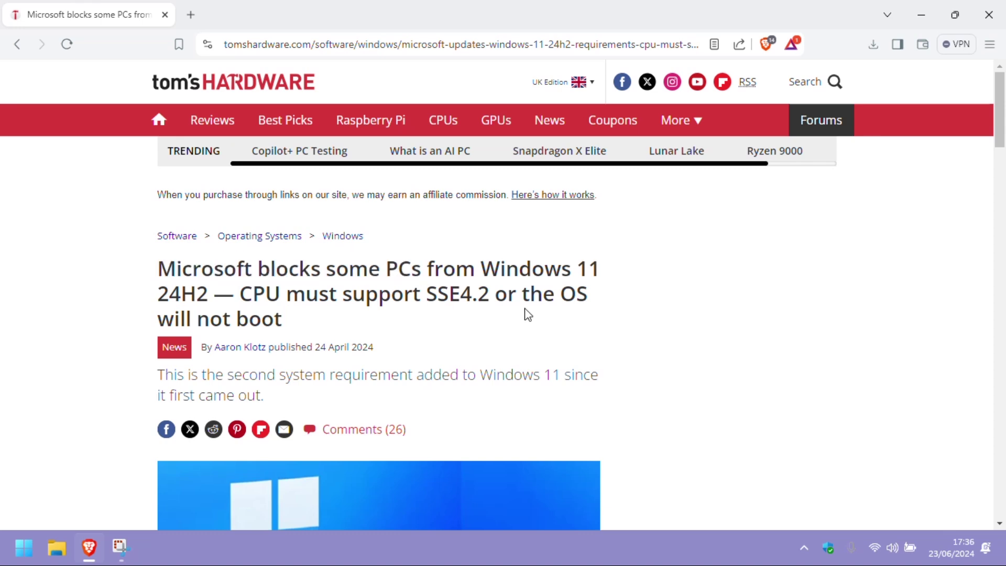
pyautogui.moveTo(522, 293); pyautogui.dragTo(520, 314)
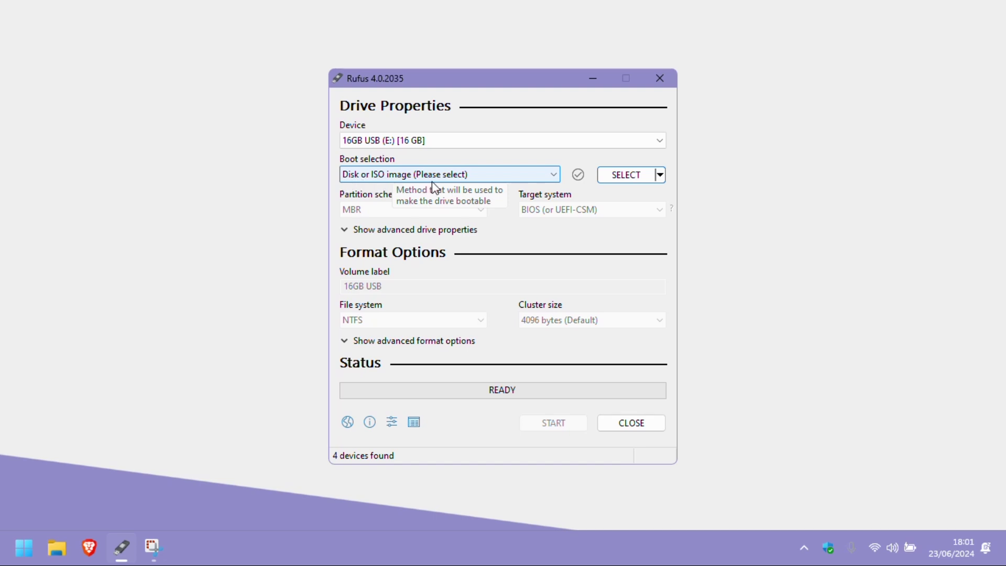
# Load the Windows 11 Multi 23H2 ISO from Ventoy (F:) > Windows 11 into Rufus.
pyautogui.click(613, 175)
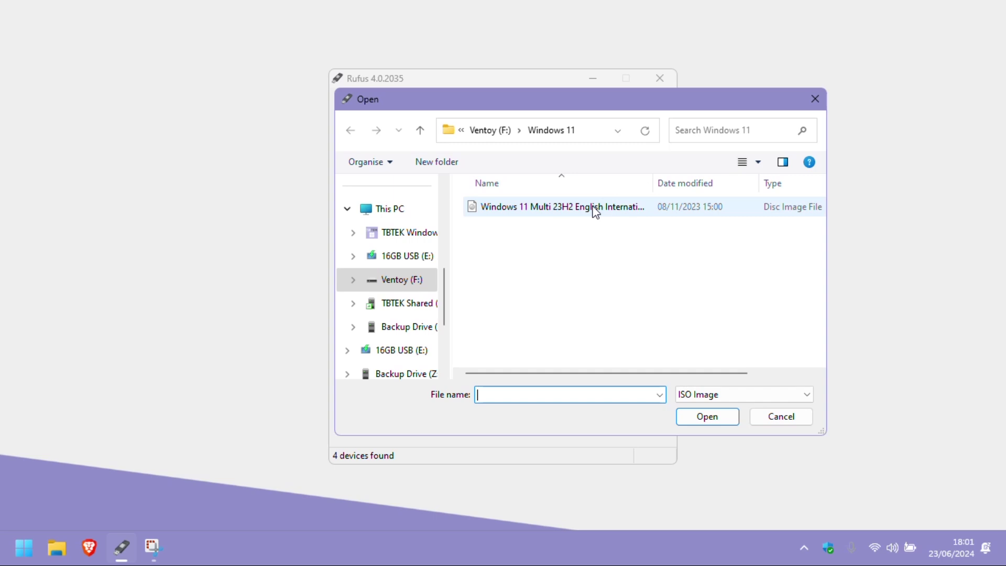
pyautogui.click(595, 210)
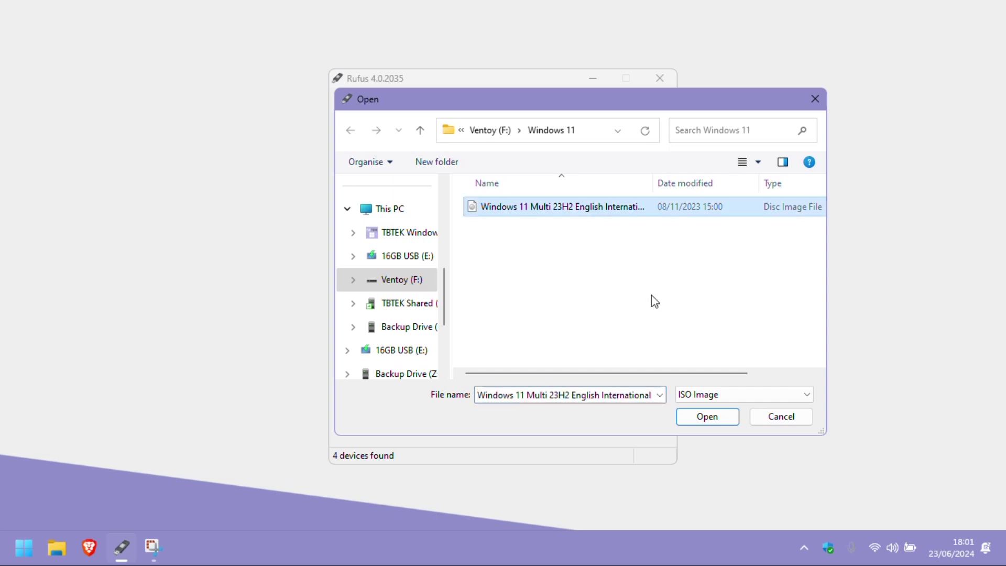
pyautogui.click(706, 417)
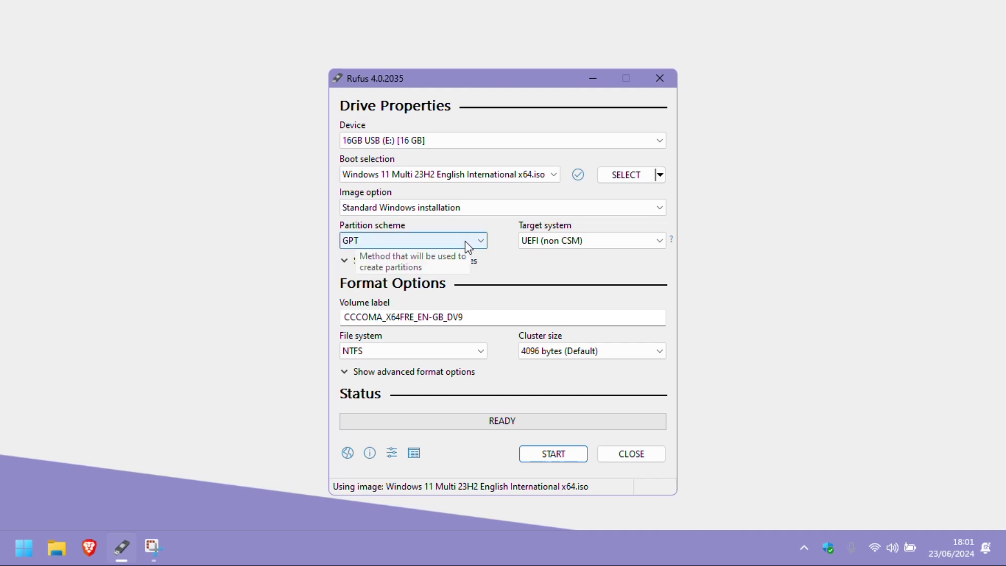
# Set partition scheme to MBR, disable Rufus MBR with BIOS ID, enable fixes for old BIOSes.
pyautogui.scroll(1, 468, 246)
pyautogui.click(463, 262)
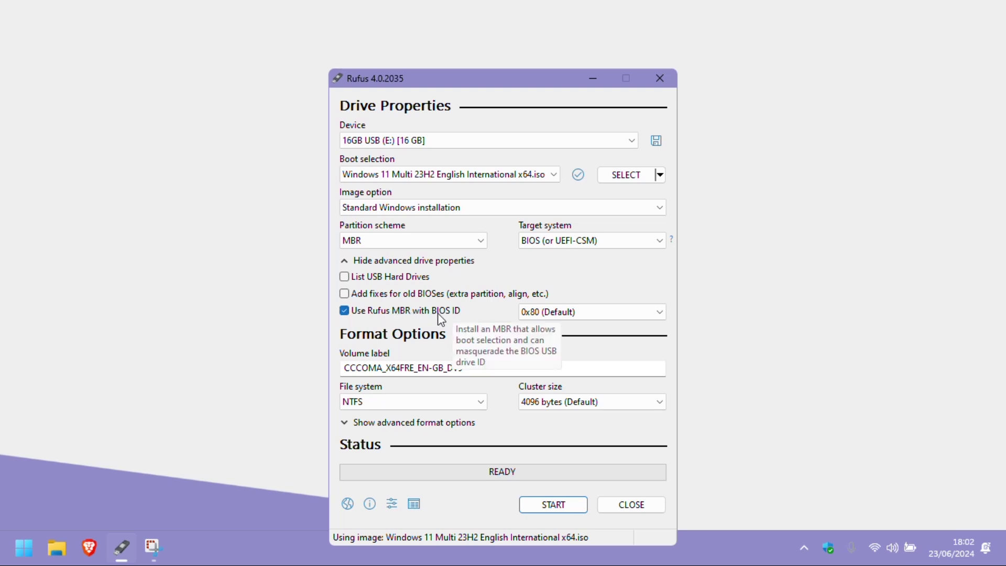
pyautogui.click(345, 310)
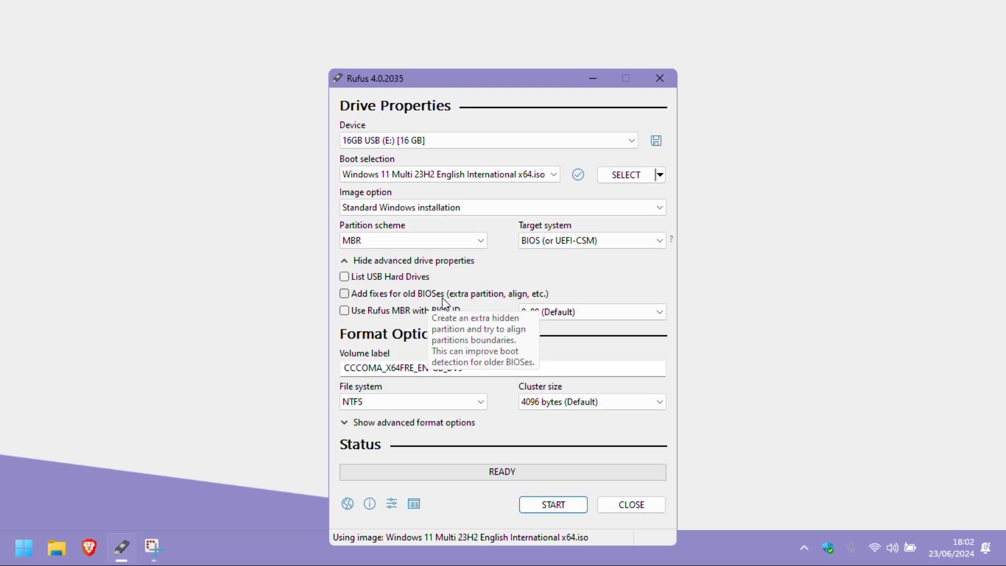
pyautogui.click(346, 295)
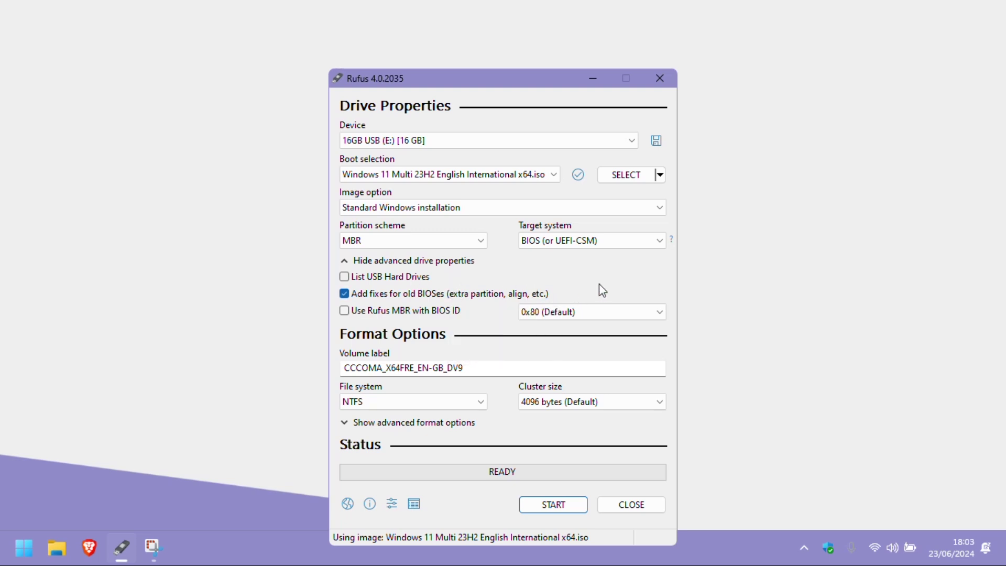
# Change the volume label to 'Windows 11 Installer' and show the advanced format options.
pyautogui.click(488, 365)
pyautogui.hotkey('ctrl', 'shift', 'Left')
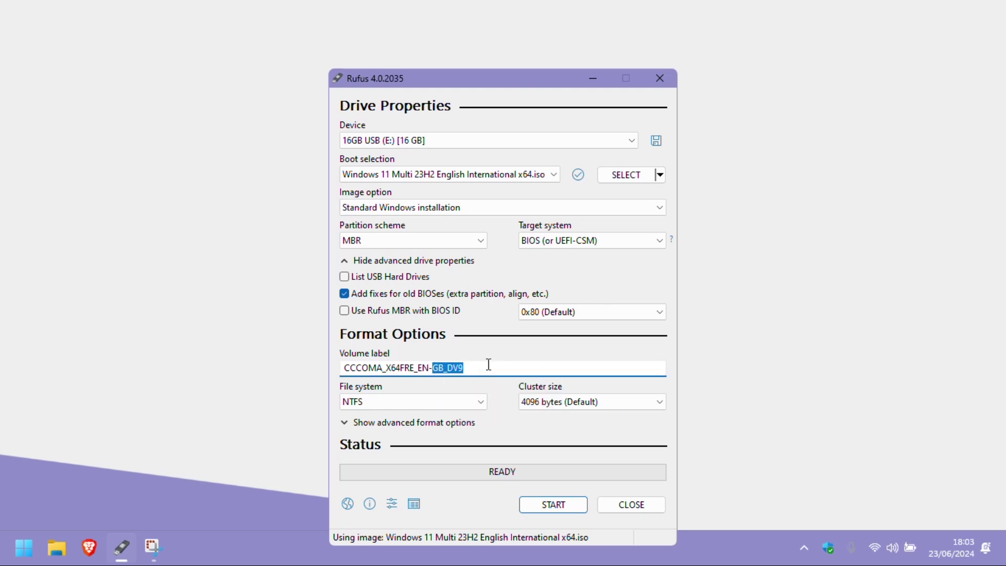
pyautogui.press('BackSpace')
pyautogui.press('BackSpace')
pyautogui.hotkey('ctrl', 'a')
pyautogui.press('BackSpace')
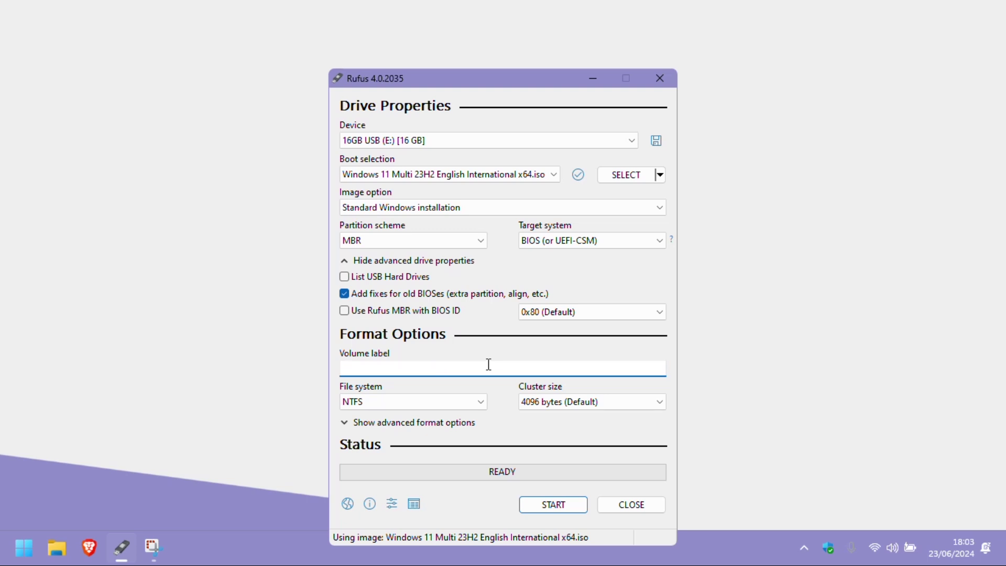
pyautogui.write('Windows 11 Installer')
pyautogui.click(463, 423)
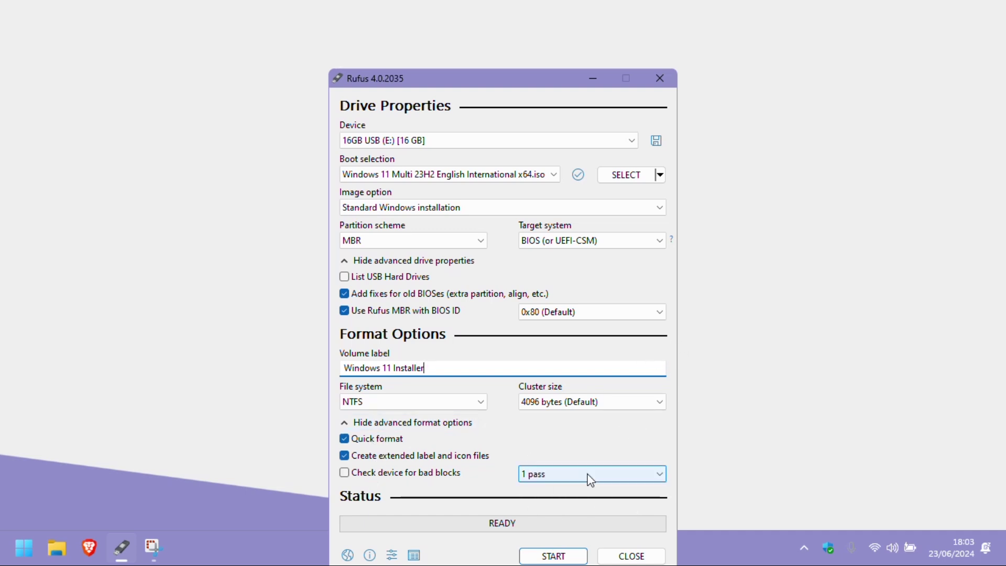
# Start the write, enabling all Windows User Experience options with local account username 'Your'.
pyautogui.click(552, 556)
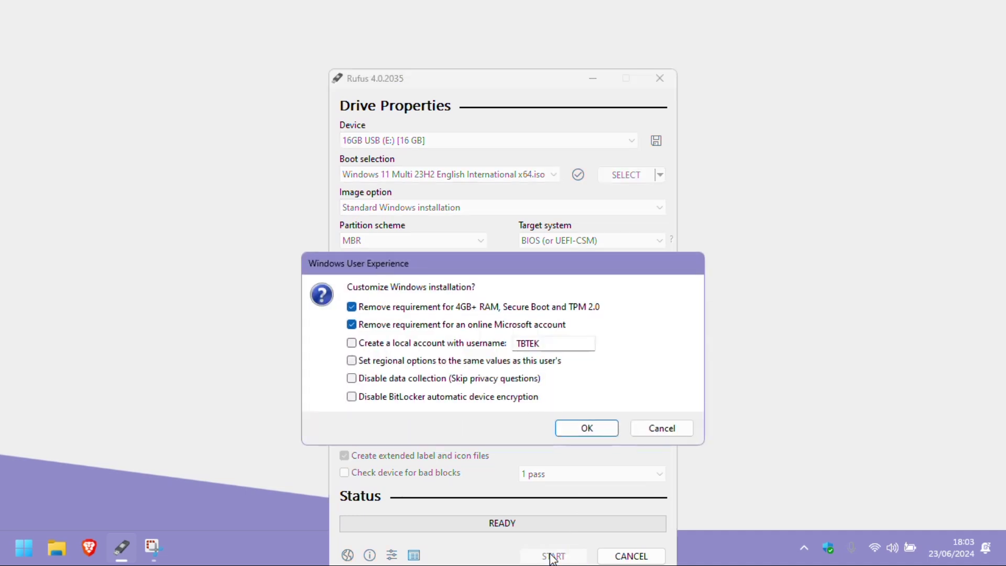
pyautogui.click(361, 325)
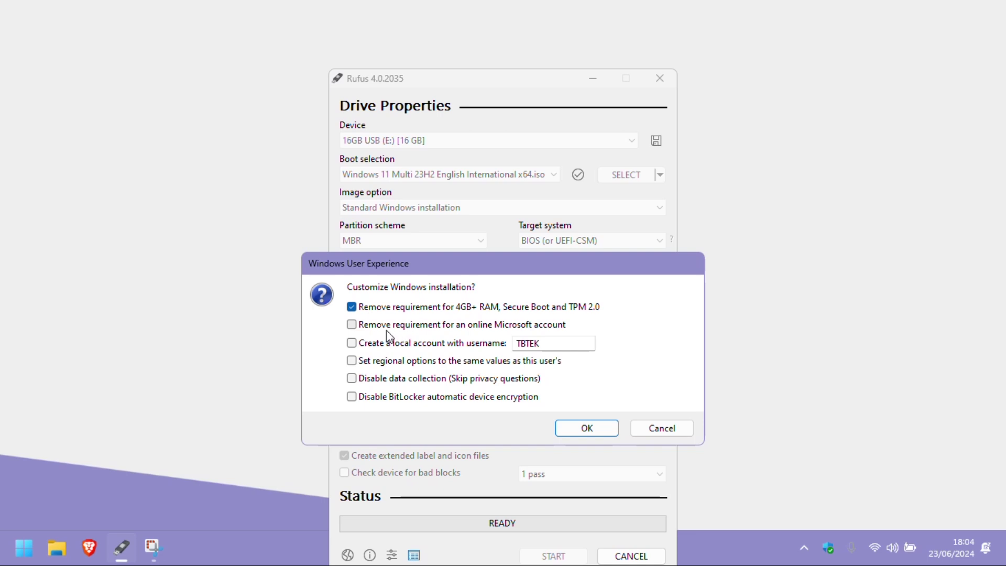
pyautogui.click(352, 326)
pyautogui.click(352, 343)
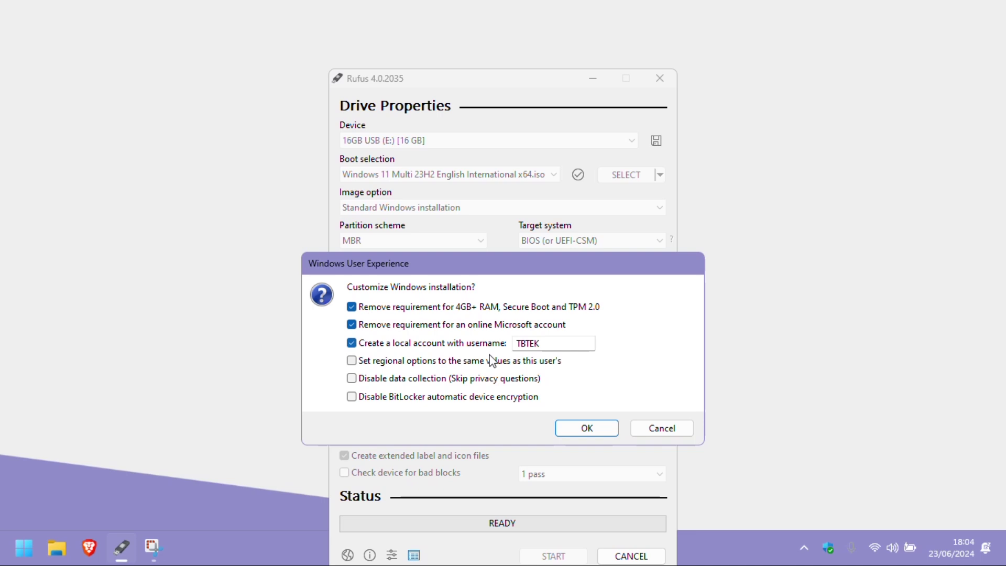
pyautogui.doubleClick(548, 345)
pyautogui.write('Your Name')
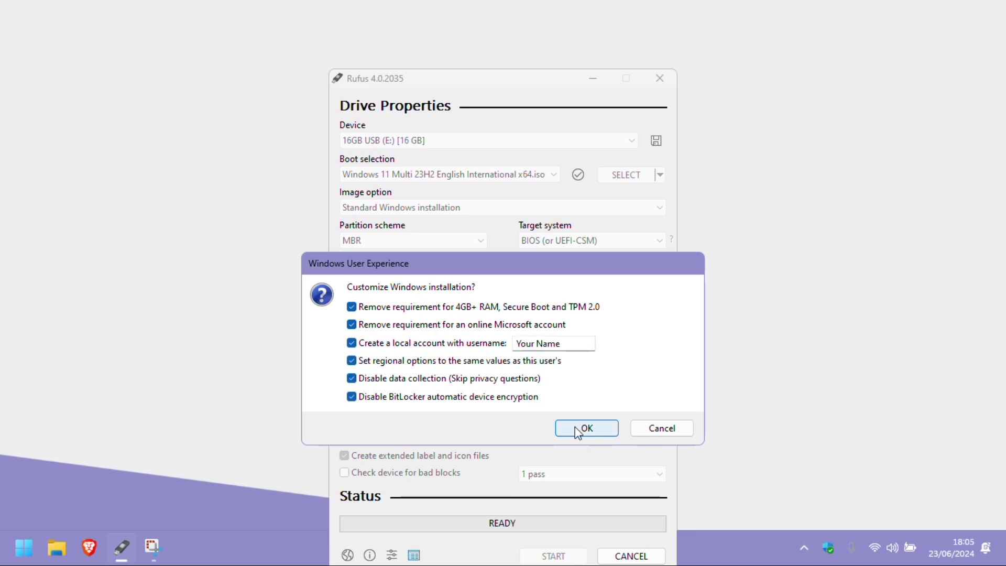
pyautogui.click(577, 429)
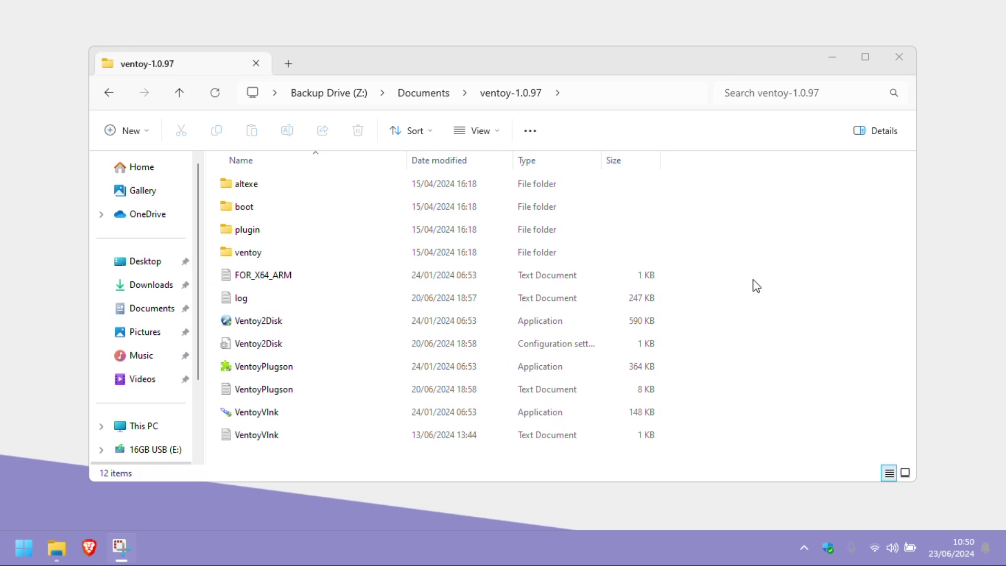
# Open the Ventoy2Disk application in the ventoy-1.0.97 folder on Backup Drive (Z:).
pyautogui.click(259, 323)
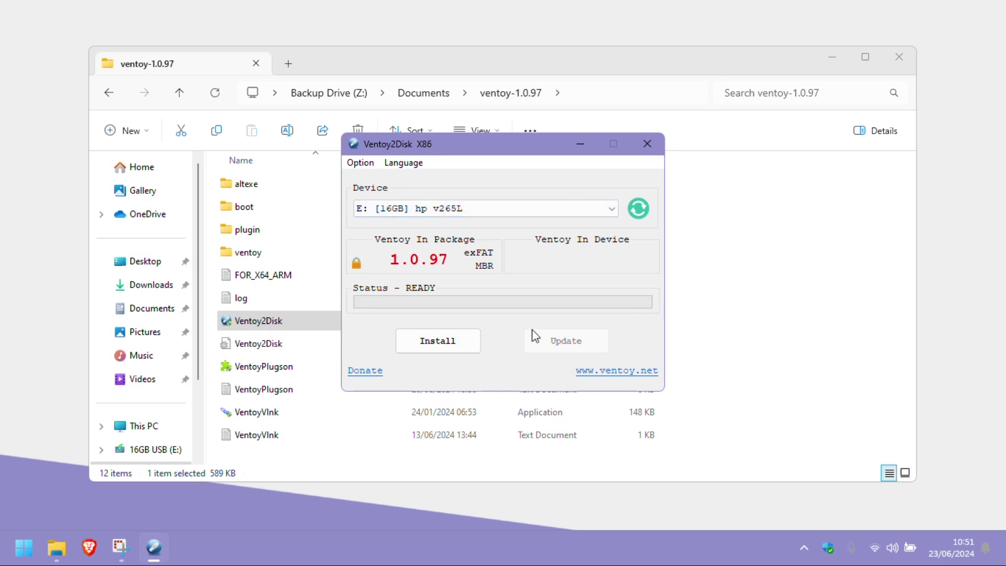
# Install Ventoy 1.0.97 onto the 16GB drive E:, accepting the format warning.
pyautogui.click(443, 345)
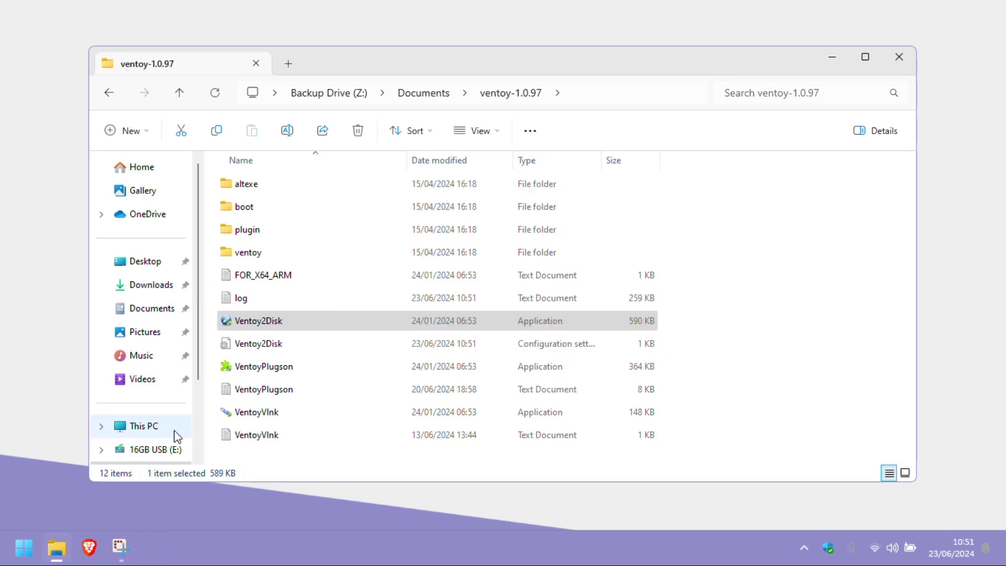
pyautogui.click(175, 433)
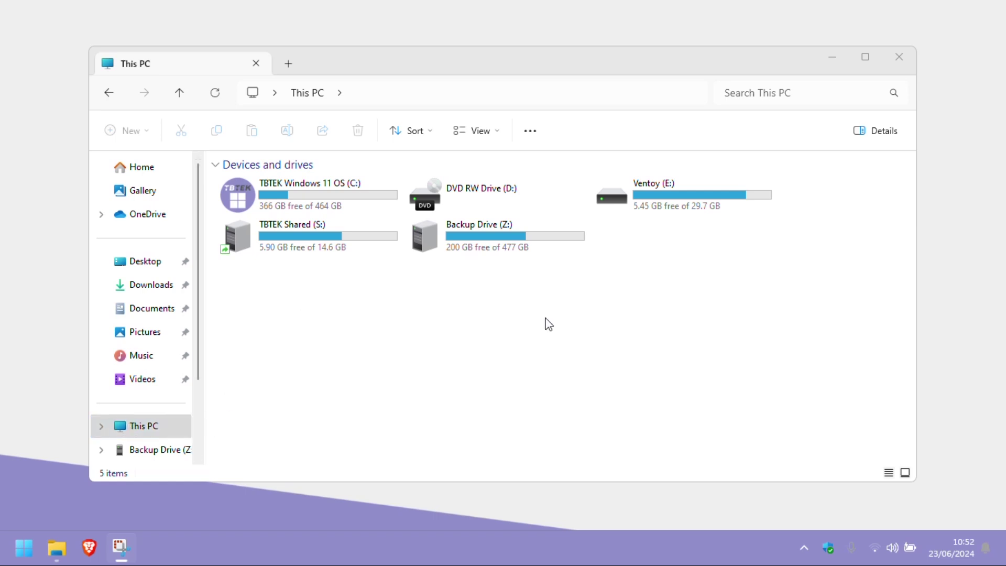
# Open Ventoy (E:) and select the Windows 11 ISO file on it.
pyautogui.doubleClick(677, 210)
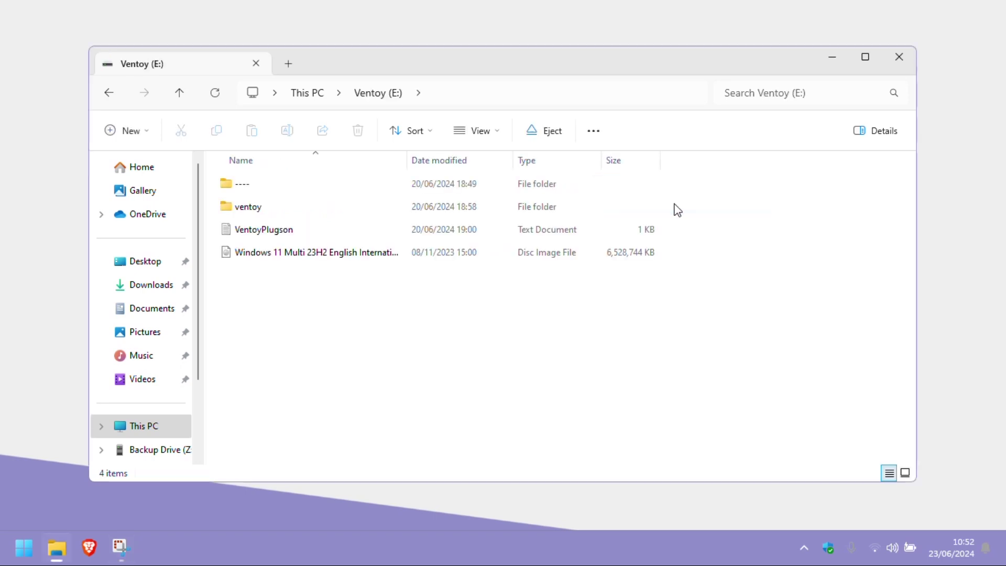
pyautogui.click(283, 257)
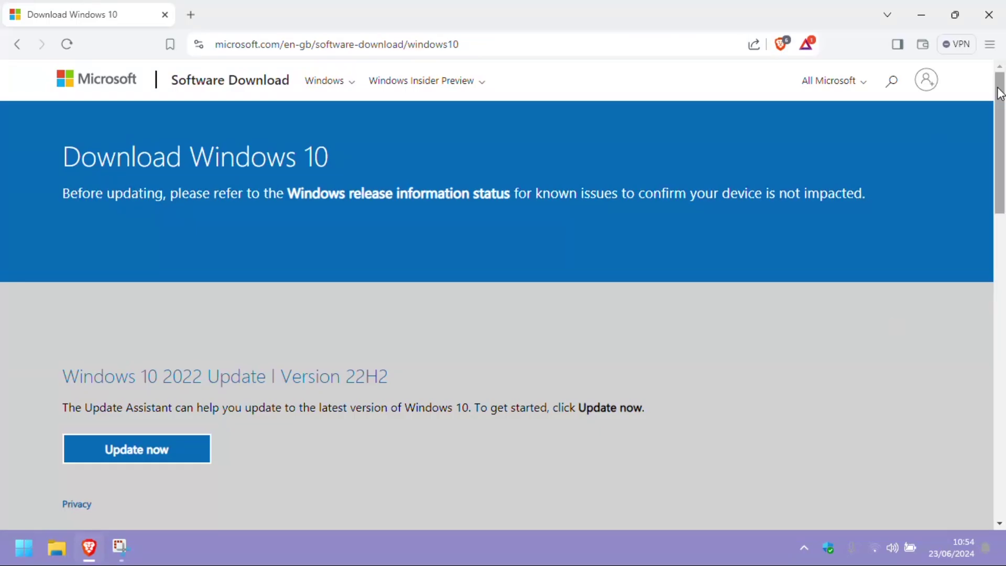
# Download MediaCreationTool_22H2 from the Create Windows 10 installation media section into Downloads.
pyautogui.moveTo(1001, 94); pyautogui.dragTo(1003, 217)
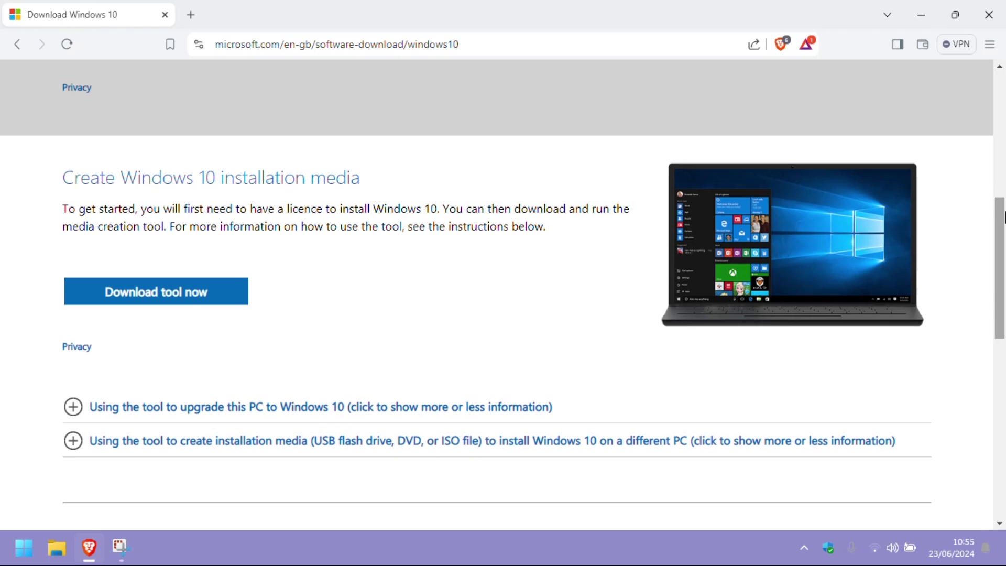
pyautogui.click(159, 299)
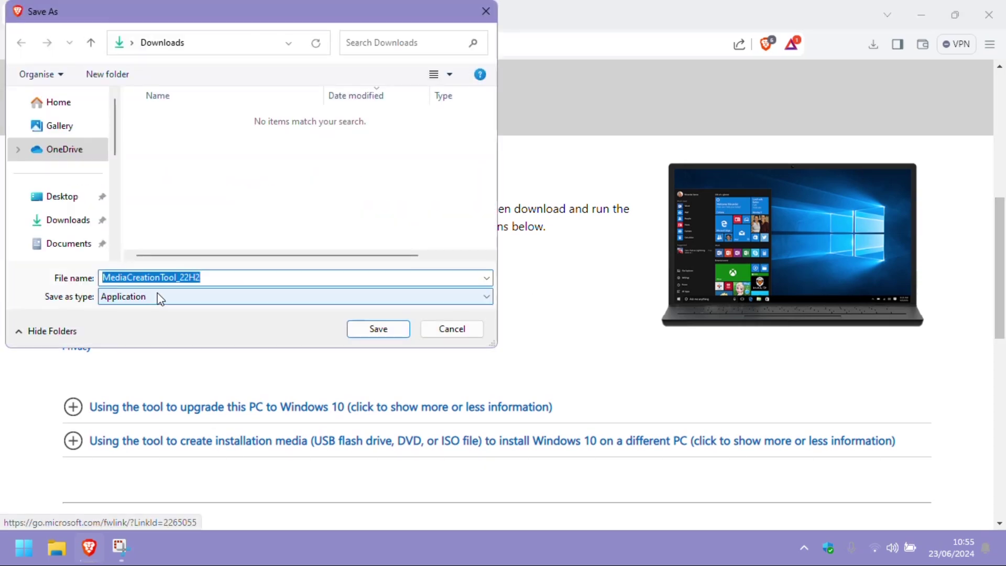
pyautogui.click(365, 329)
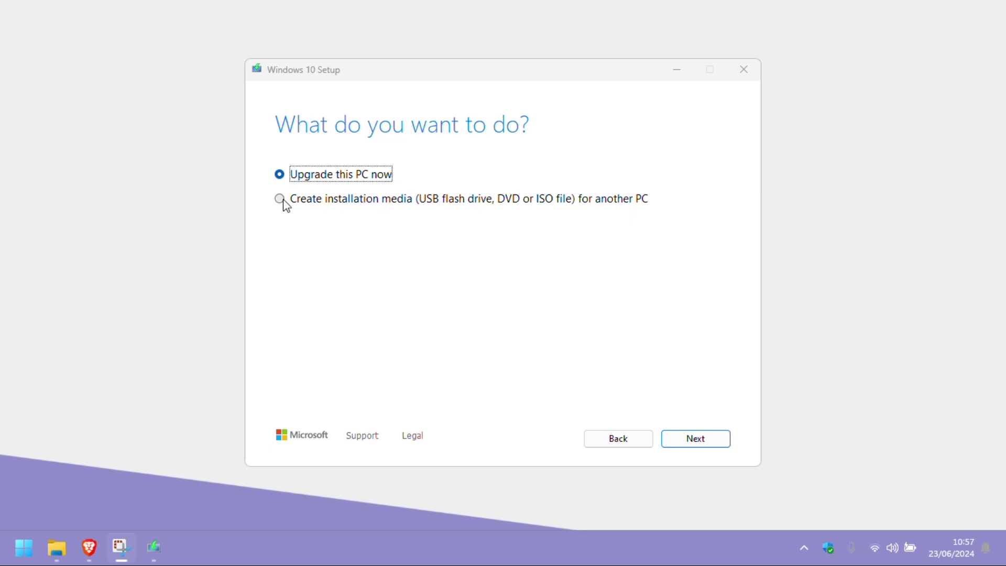
# Create Windows 10 installation media in English (United Kingdom), 64-bit, targeting a USB flash drive.
pyautogui.click(282, 200)
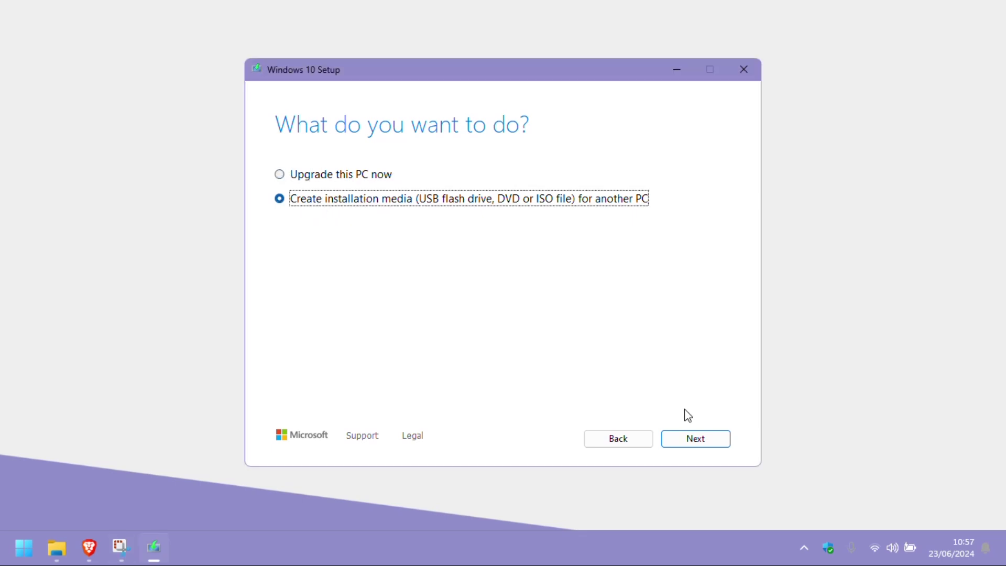
pyautogui.click(696, 440)
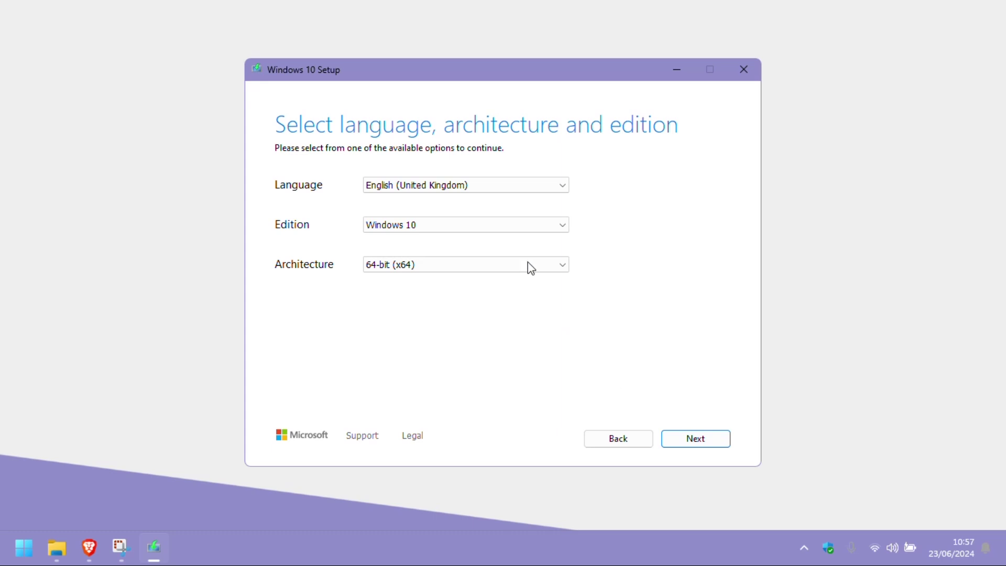
pyautogui.click(693, 440)
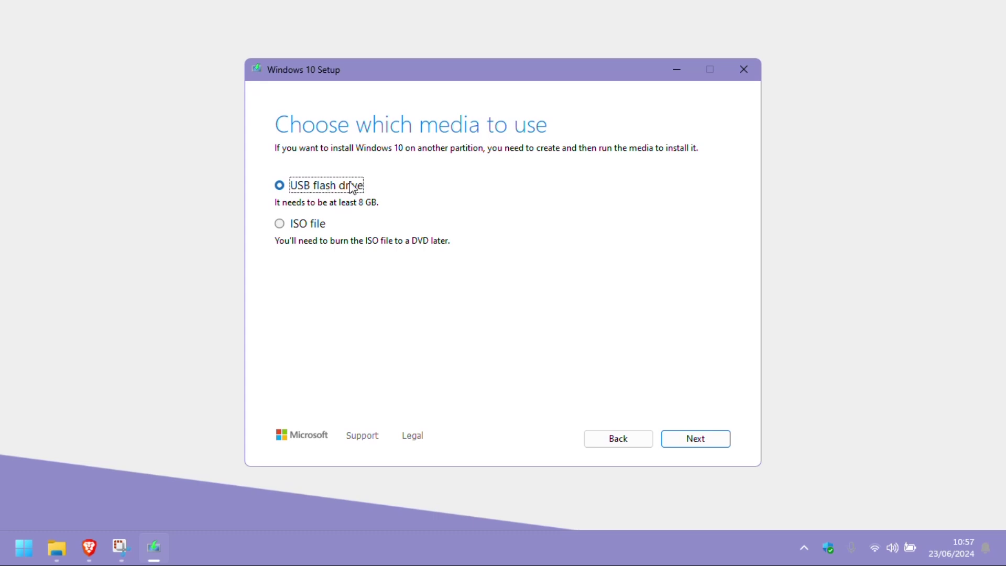
pyautogui.click(685, 440)
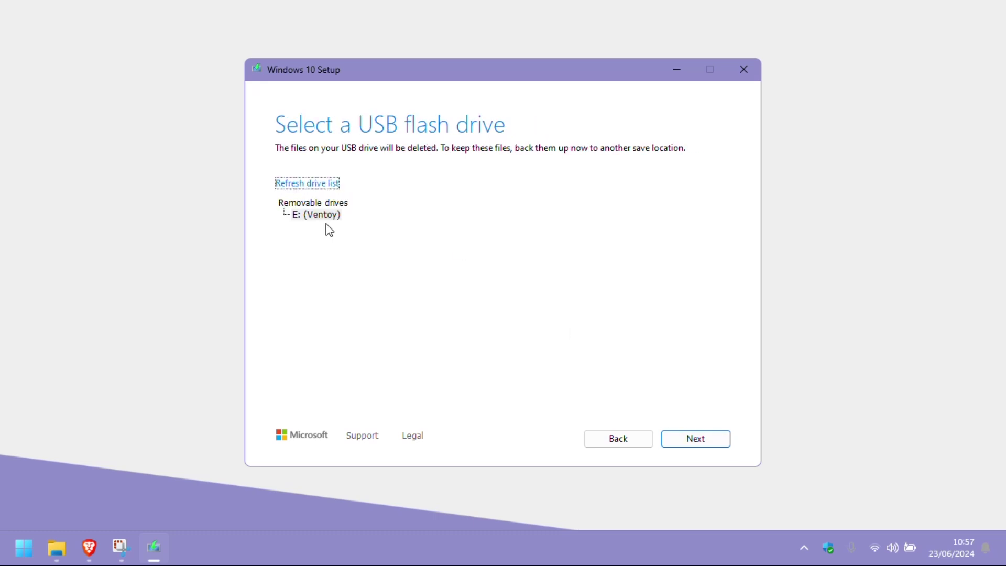